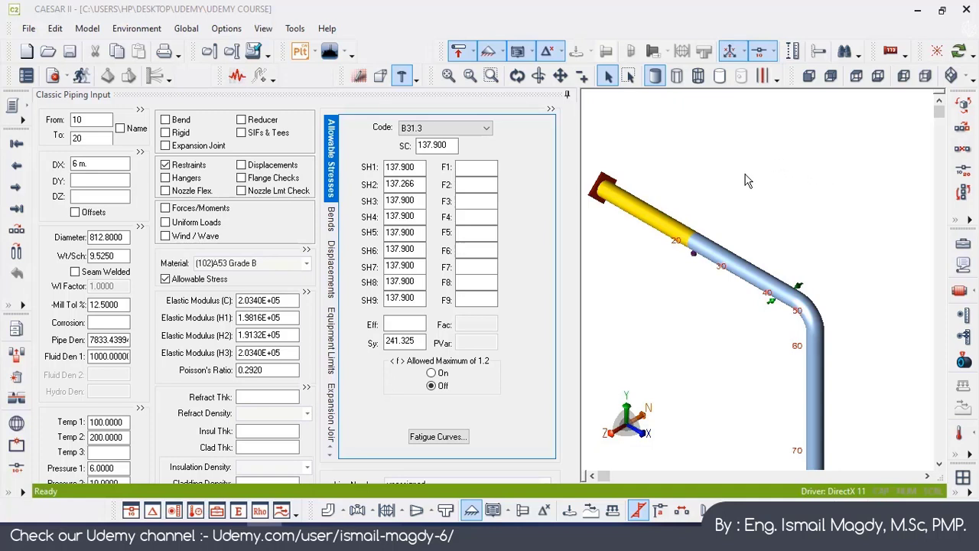
# Bring node 30 into view and make element 20-30 the current element
pyautogui.scroll(-5, 751, 193)
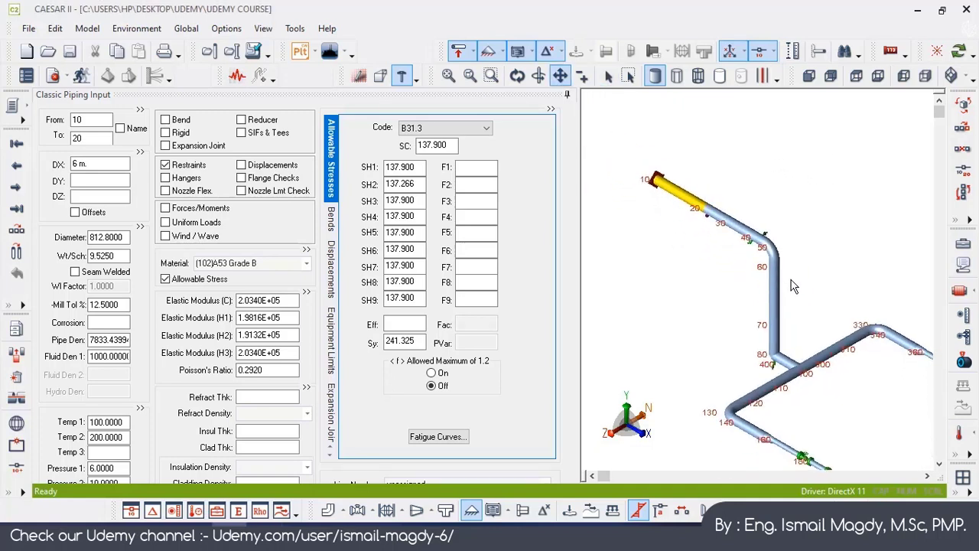
pyautogui.moveTo(792, 278); pyautogui.dragTo(818, 320)
pyautogui.scroll(3, 757, 239)
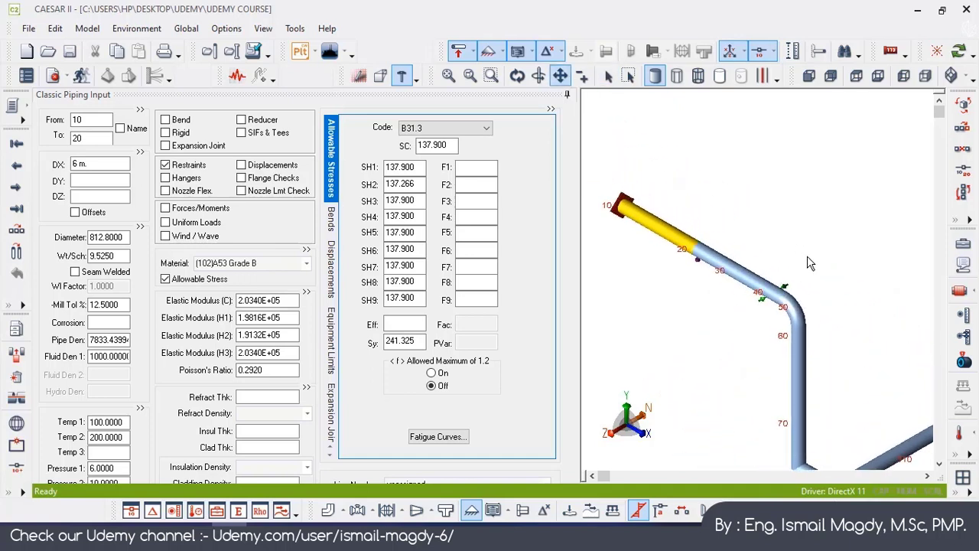
pyautogui.moveTo(810, 263); pyautogui.dragTo(808, 261)
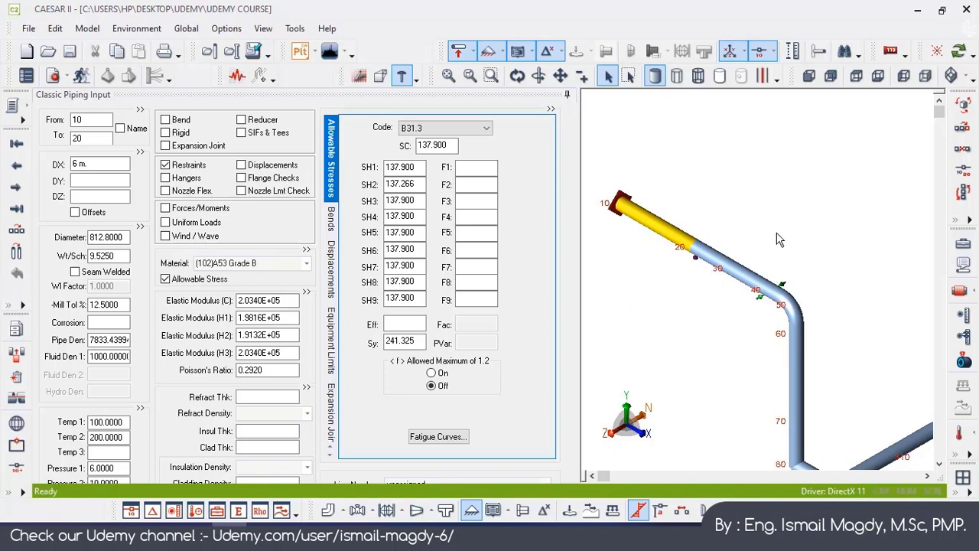
pyautogui.scroll(2, 777, 240)
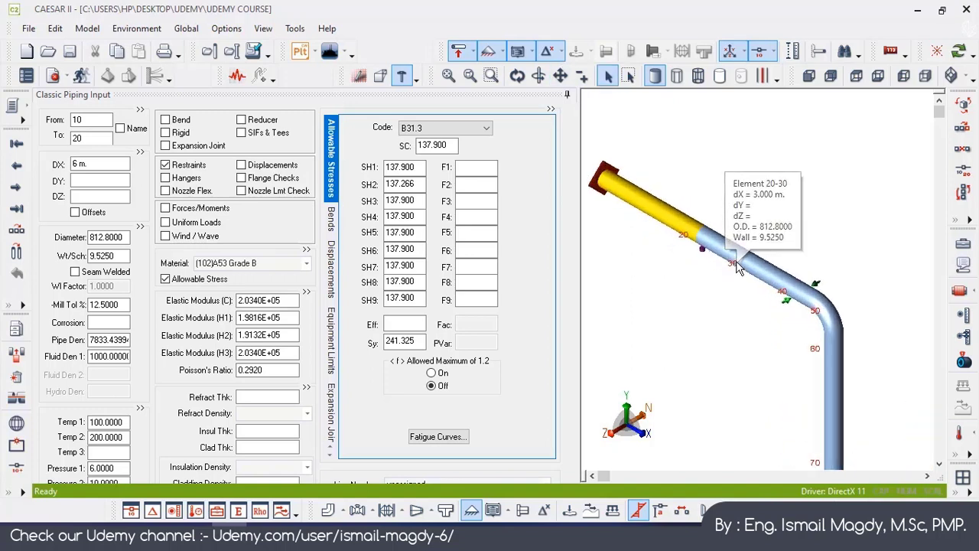
pyautogui.moveTo(737, 264); pyautogui.dragTo(748, 314, button='middle')
pyautogui.scroll(1, 748, 314)
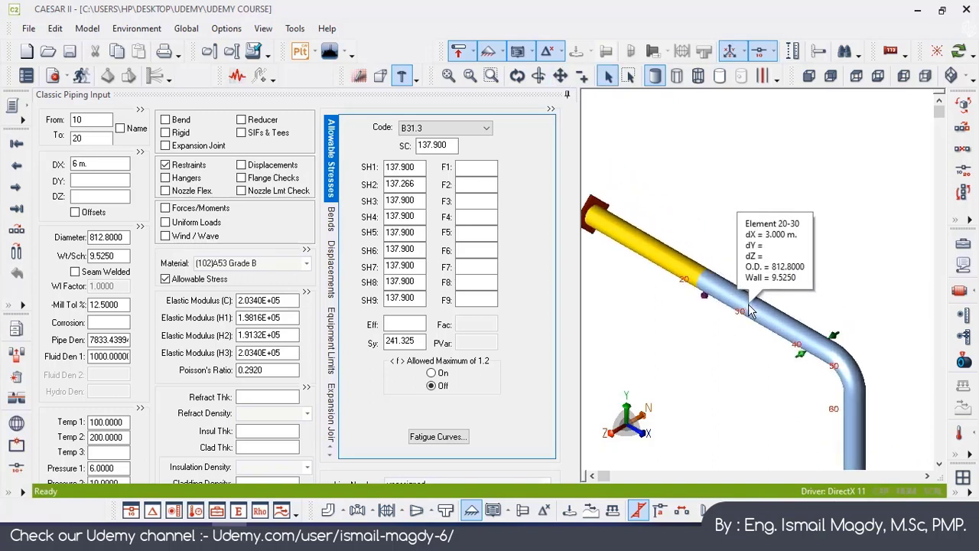
pyautogui.scroll(-1, 751, 312)
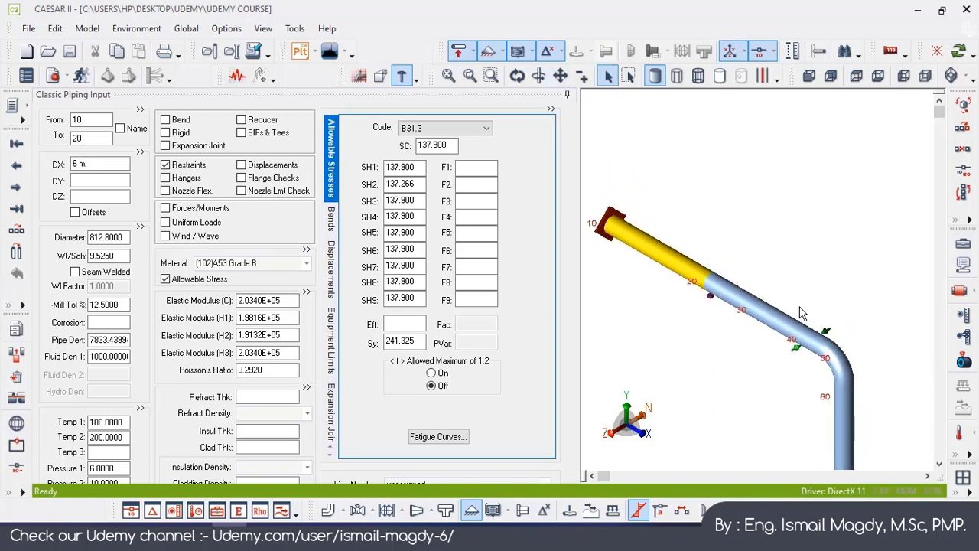
pyautogui.scroll(-2, 725, 295)
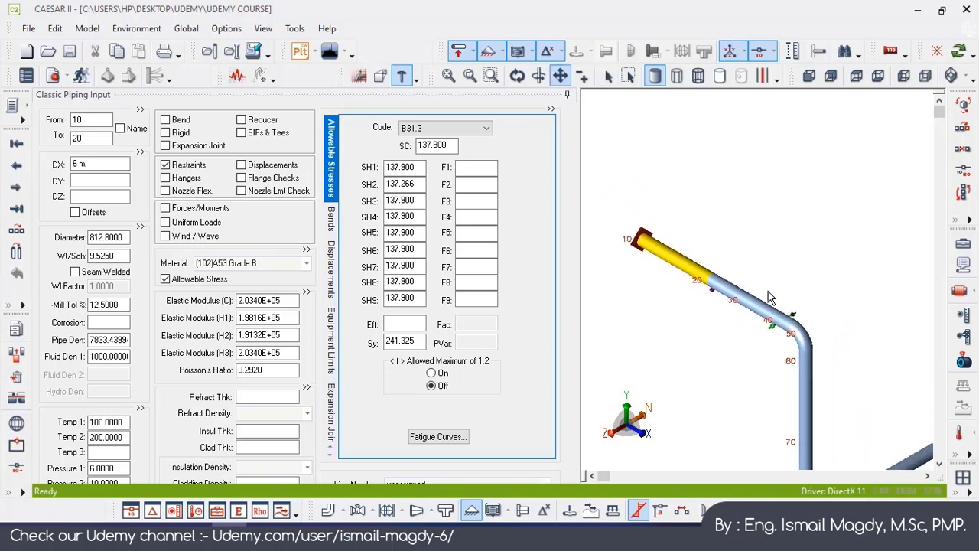
pyautogui.click(725, 294)
pyautogui.scroll(2, 726, 294)
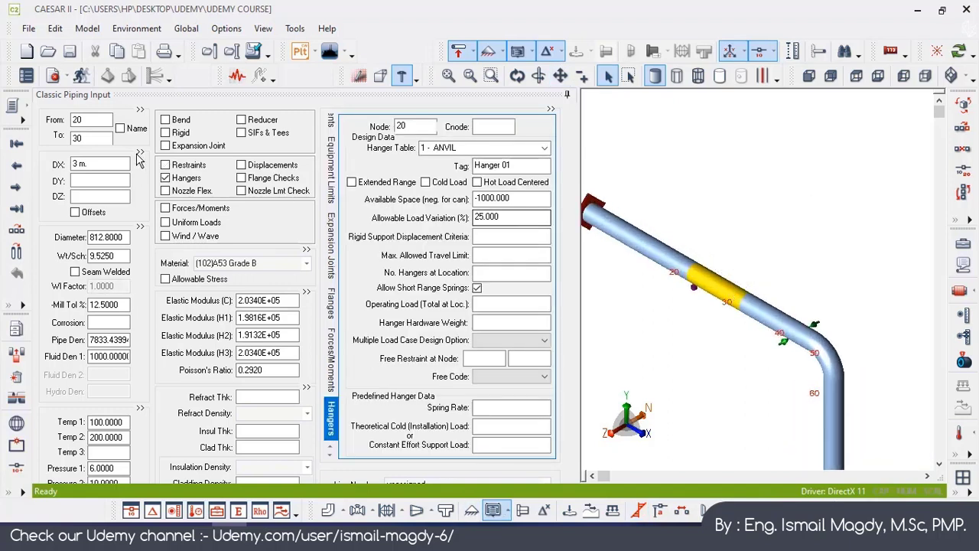
pyautogui.click(92, 138)
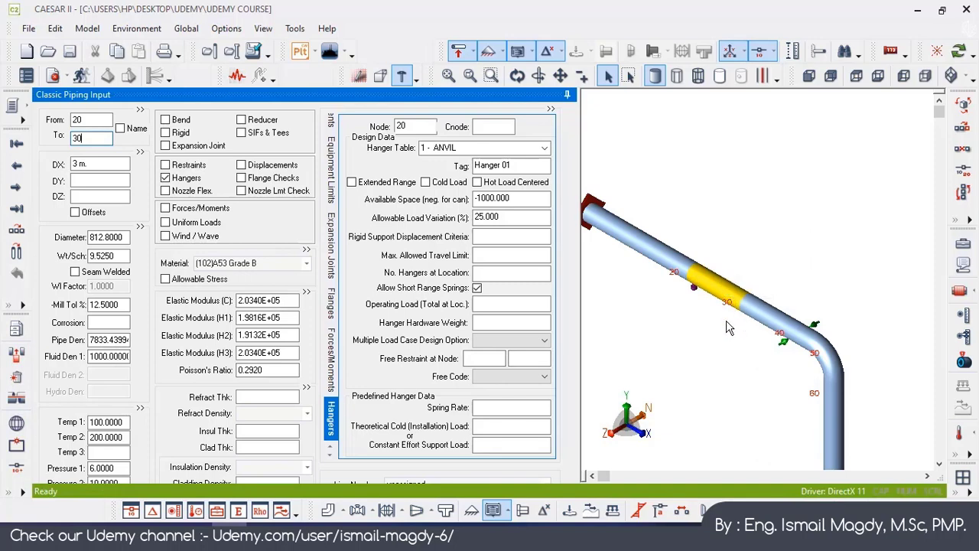
# Insert a new element 30-31 after 20-30 with DY = -500 mm
pyautogui.click(17, 356)
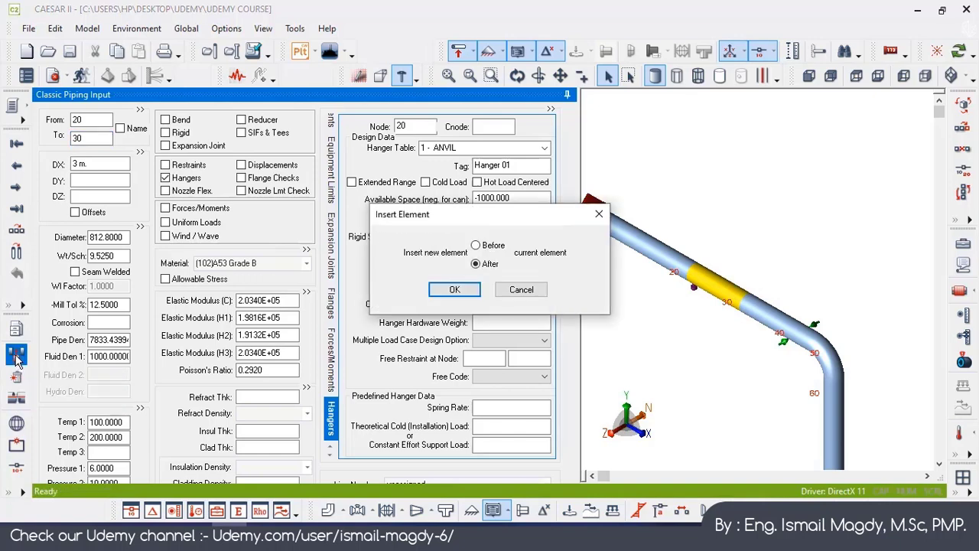
pyautogui.click(462, 291)
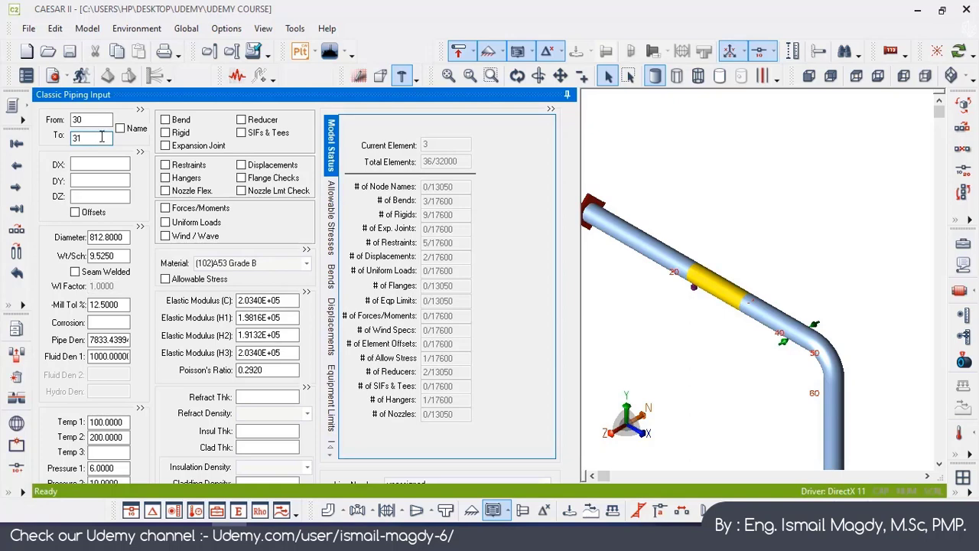
pyautogui.click(114, 181)
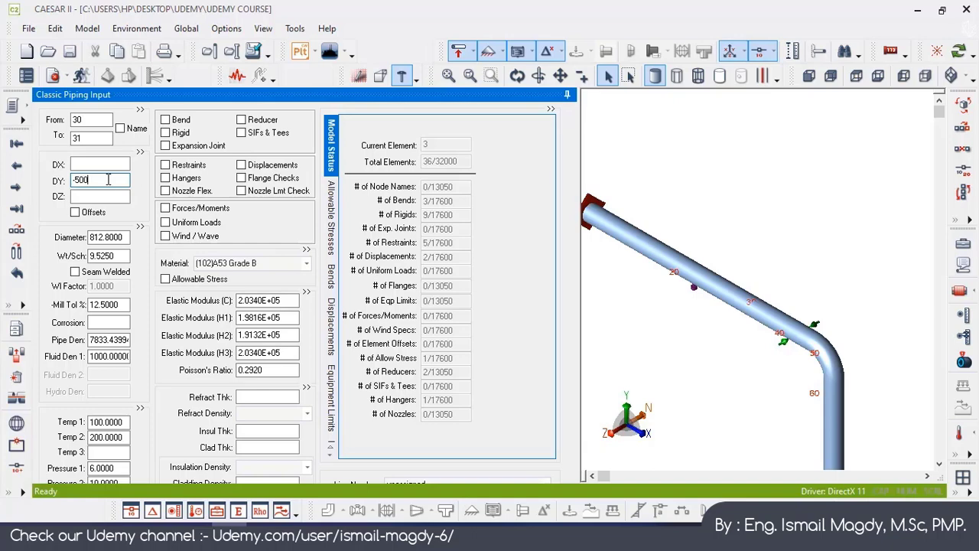
pyautogui.press('Tab')
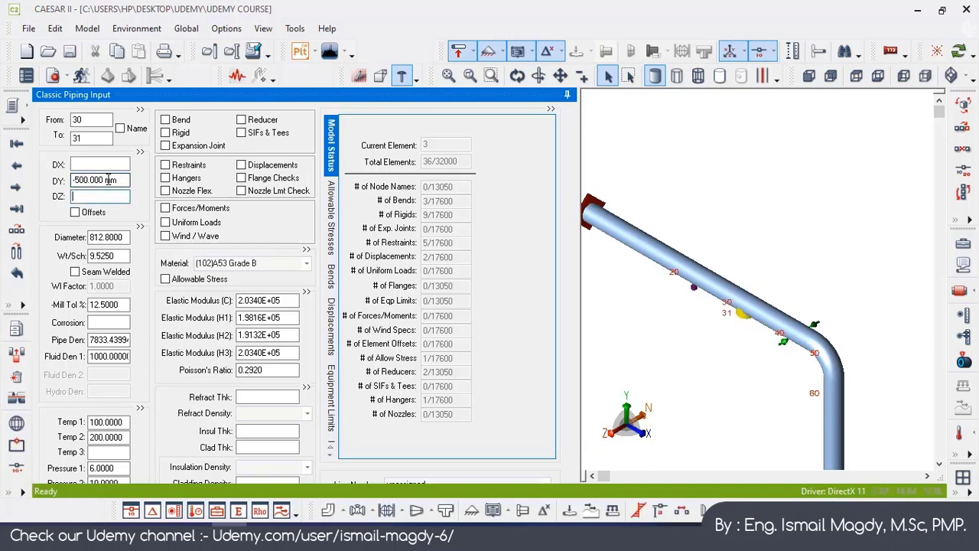
pyautogui.scroll(3, 736, 320)
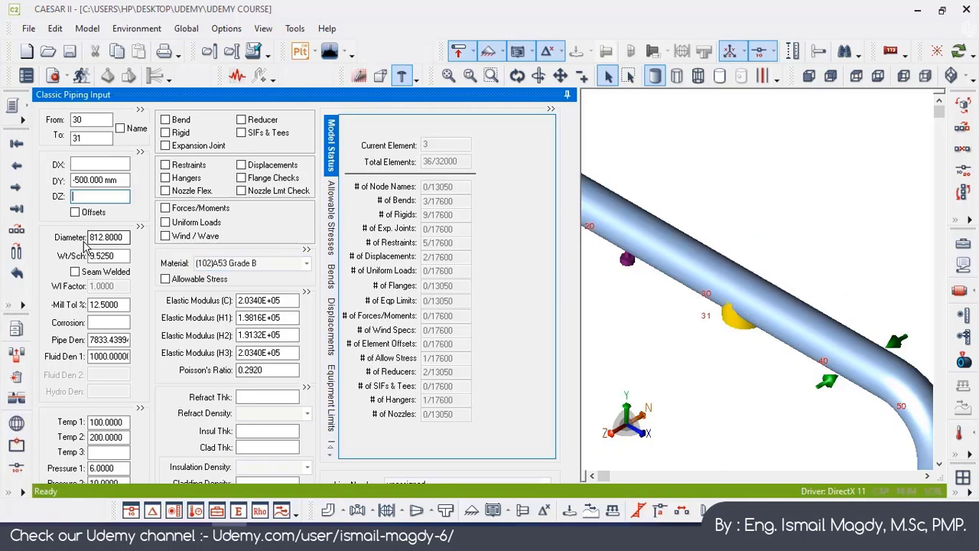
pyautogui.moveTo(737, 301)
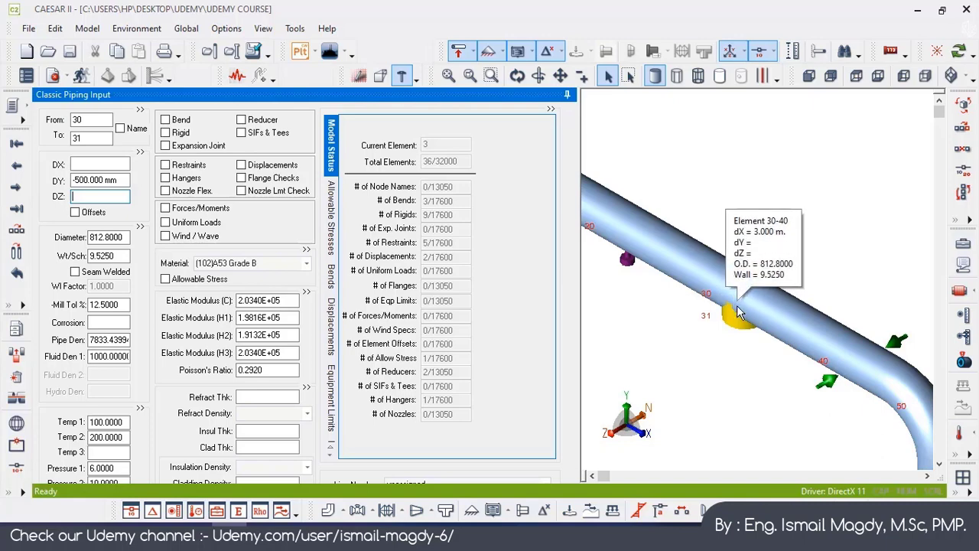
pyautogui.moveTo(731, 320)
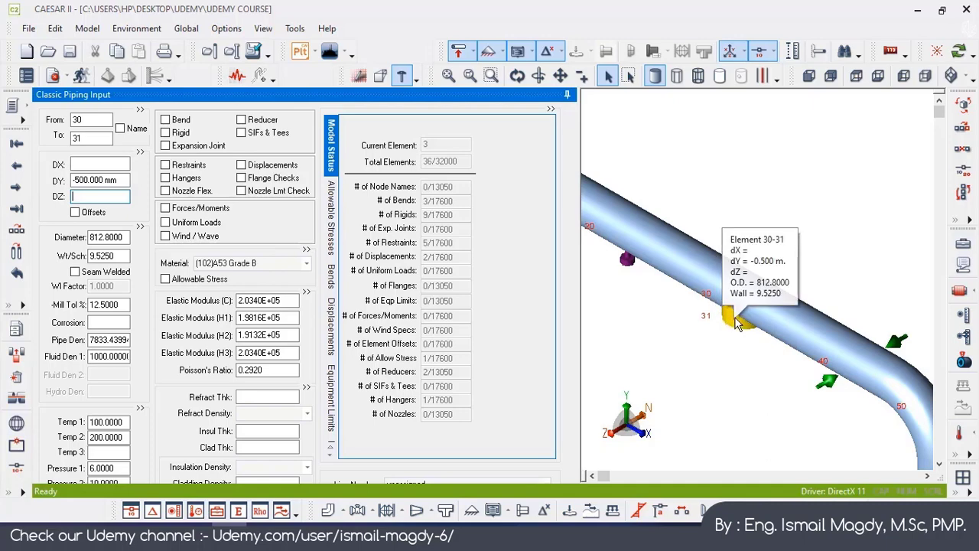
pyautogui.moveTo(772, 320)
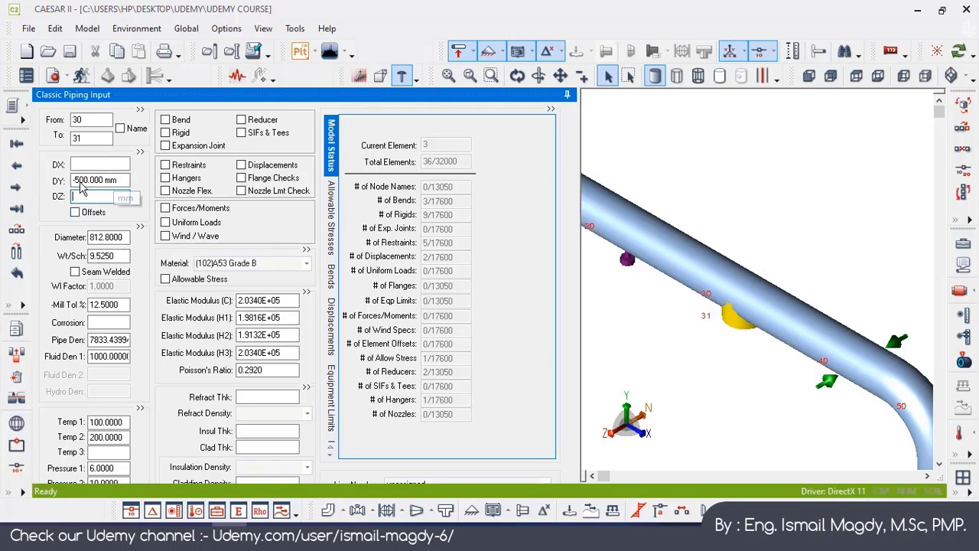
pyautogui.click(128, 196)
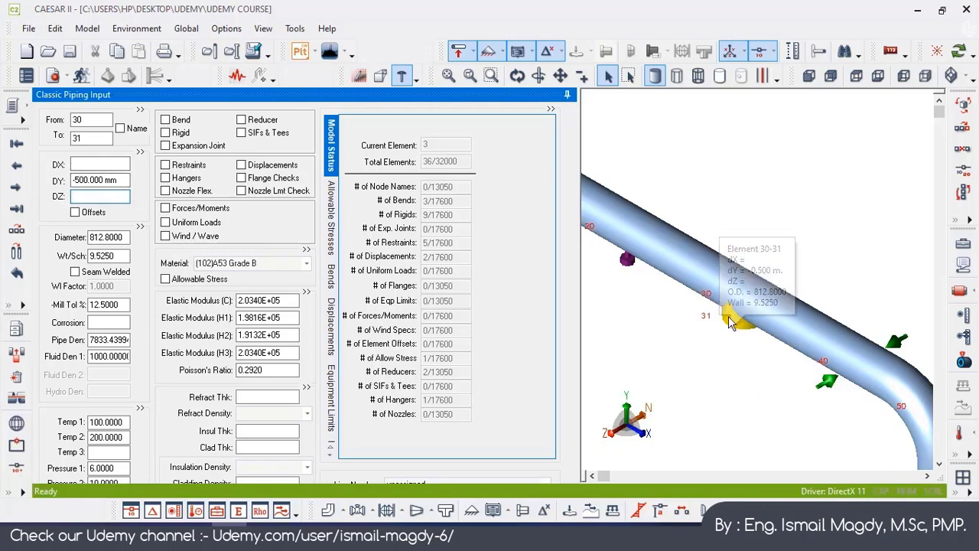
# Mark element 30-31 as rigid and check it in line and rendered views
pyautogui.click(167, 133)
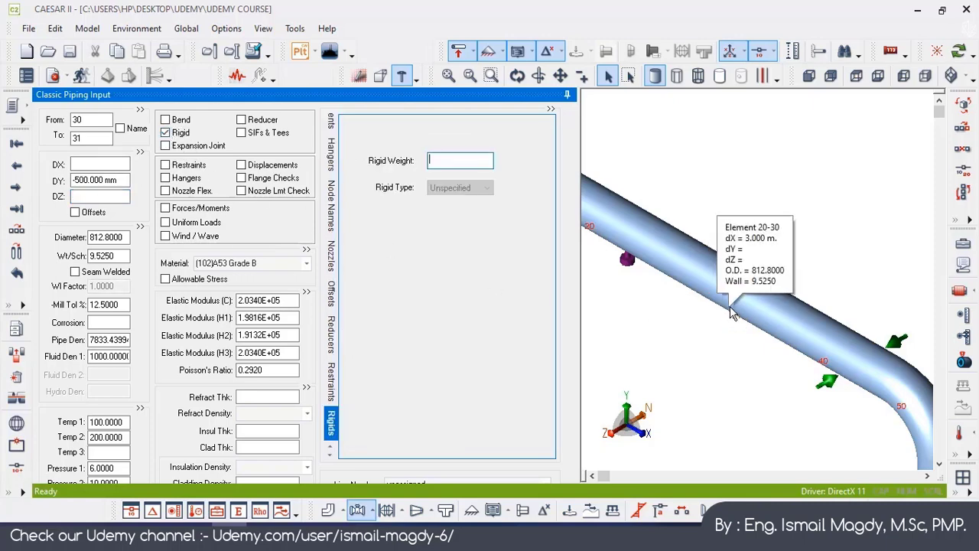
pyautogui.moveTo(710, 273)
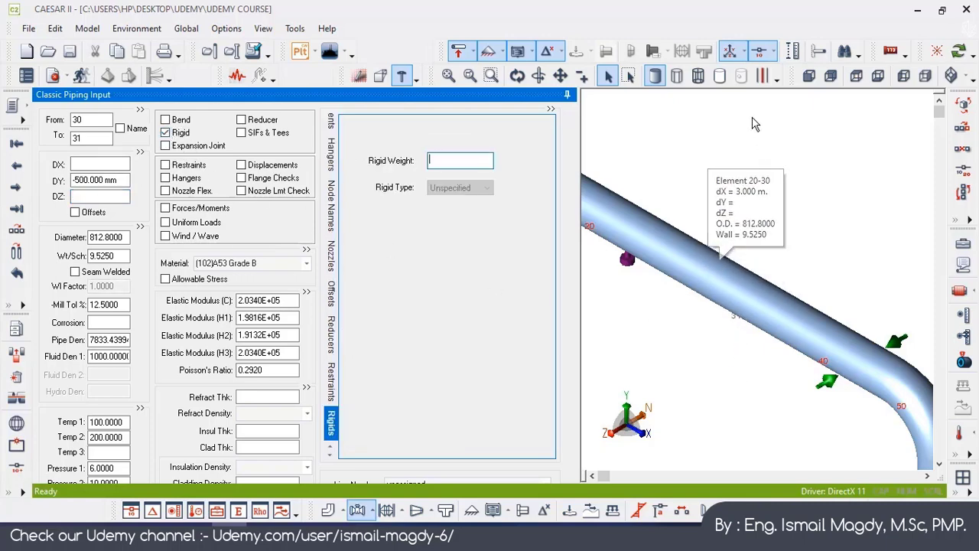
pyautogui.click(762, 76)
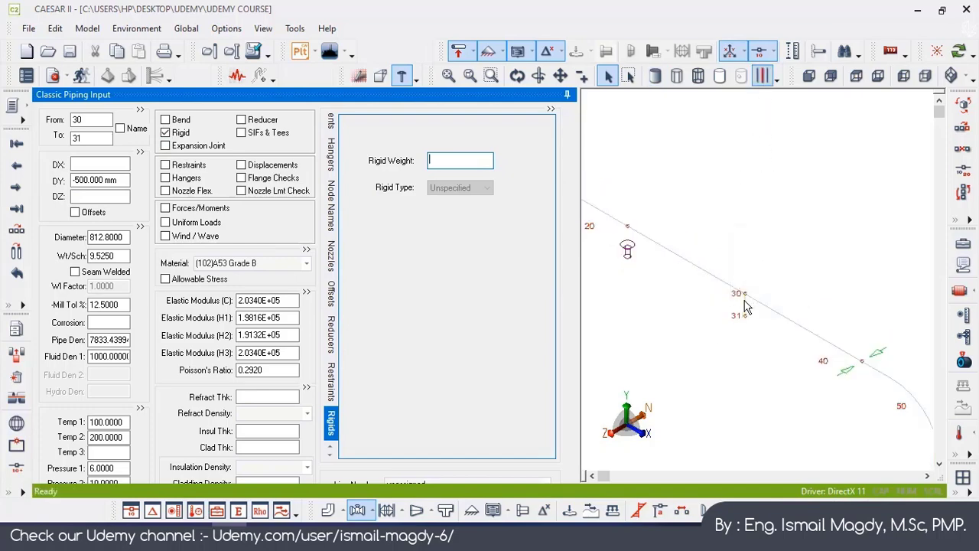
pyautogui.moveTo(746, 320)
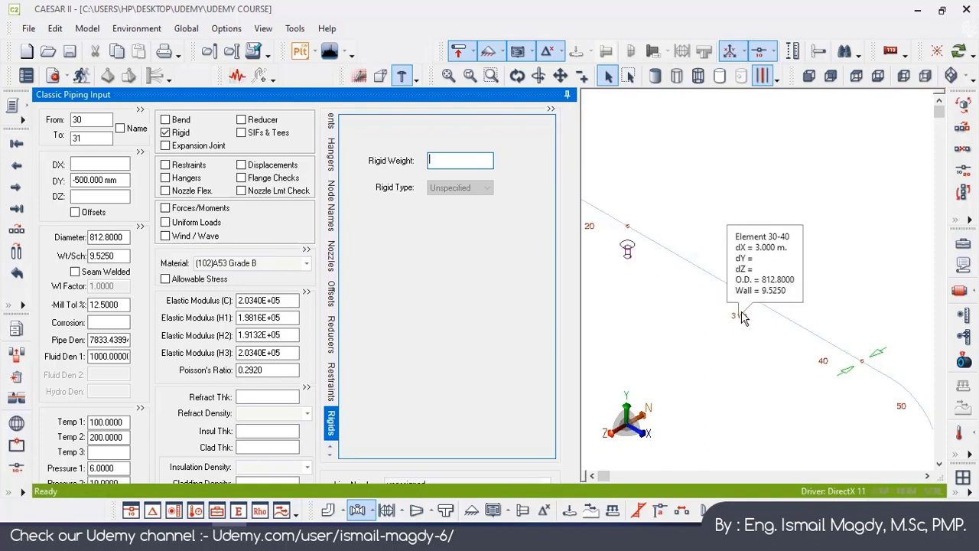
pyautogui.click(655, 77)
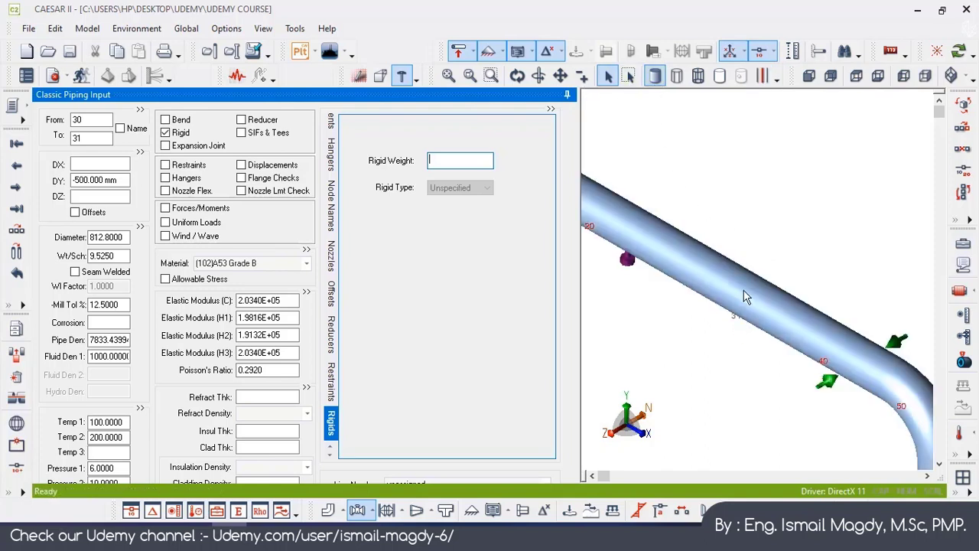
# Add restraint 1 at node 31: type Y, connected to node 3000
pyautogui.click(165, 167)
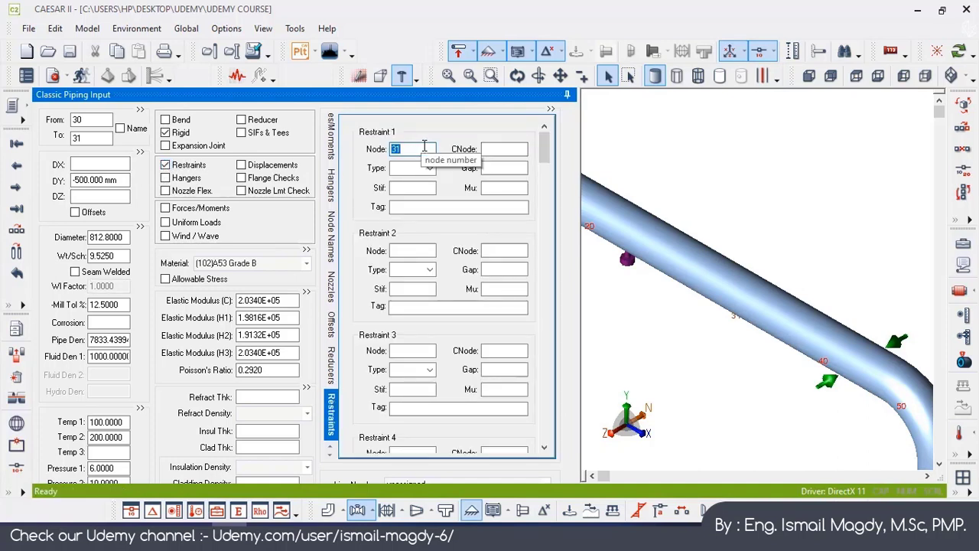
pyautogui.click(503, 149)
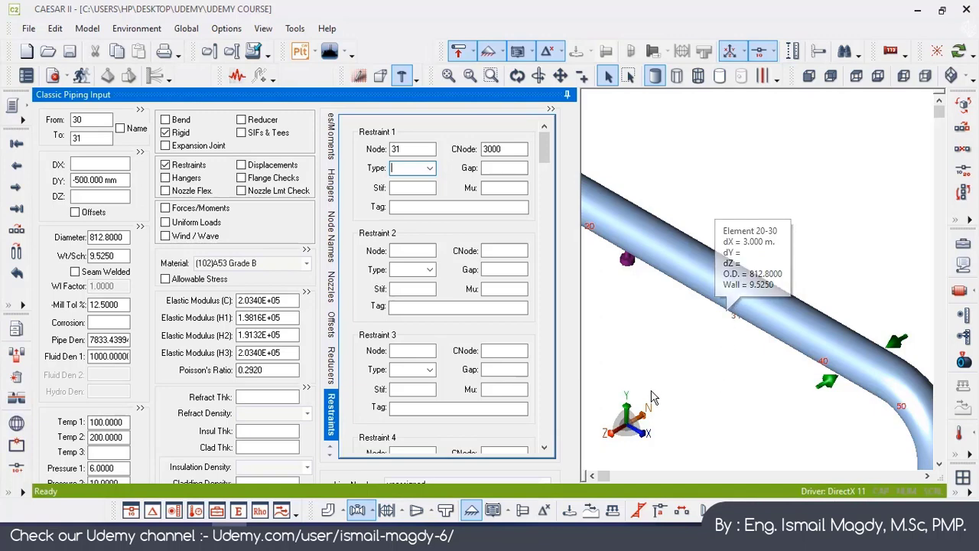
pyautogui.click(430, 168)
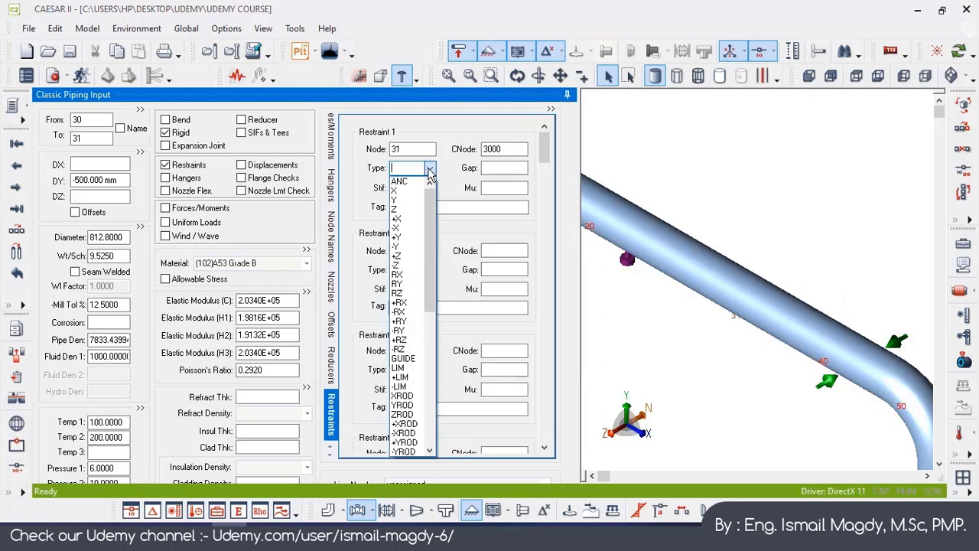
pyautogui.click(406, 201)
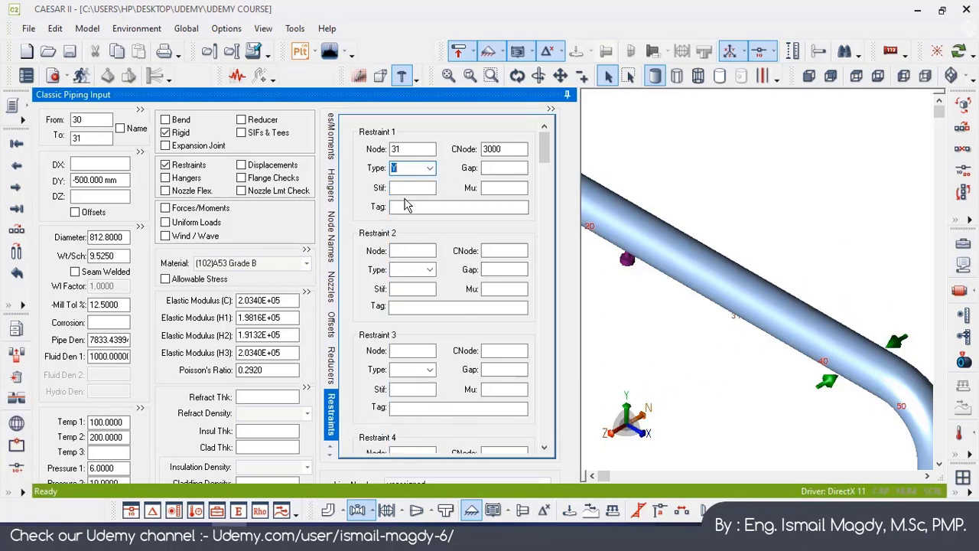
pyautogui.click(500, 169)
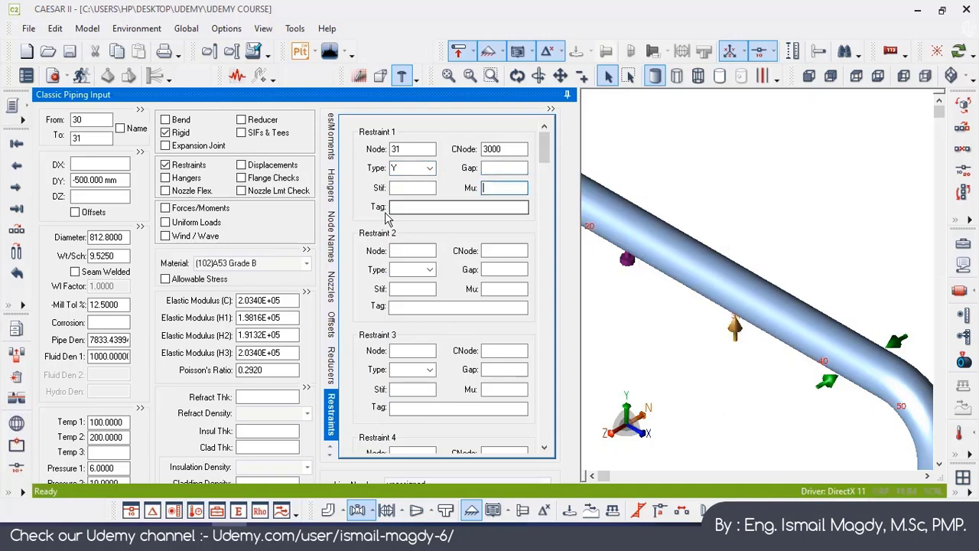
# Add restraint 2 at node 31: type Z, connected to node 3000
pyautogui.click(420, 251)
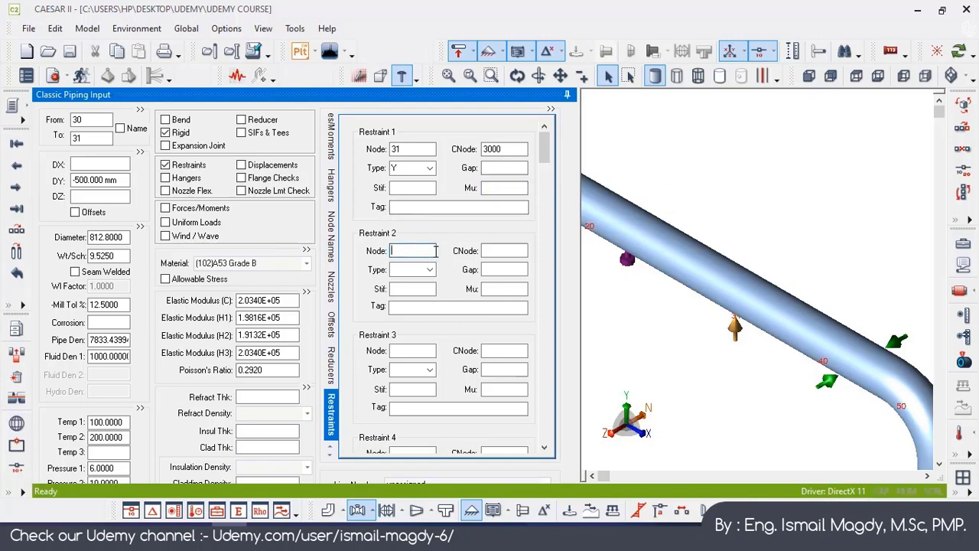
pyautogui.write('31')
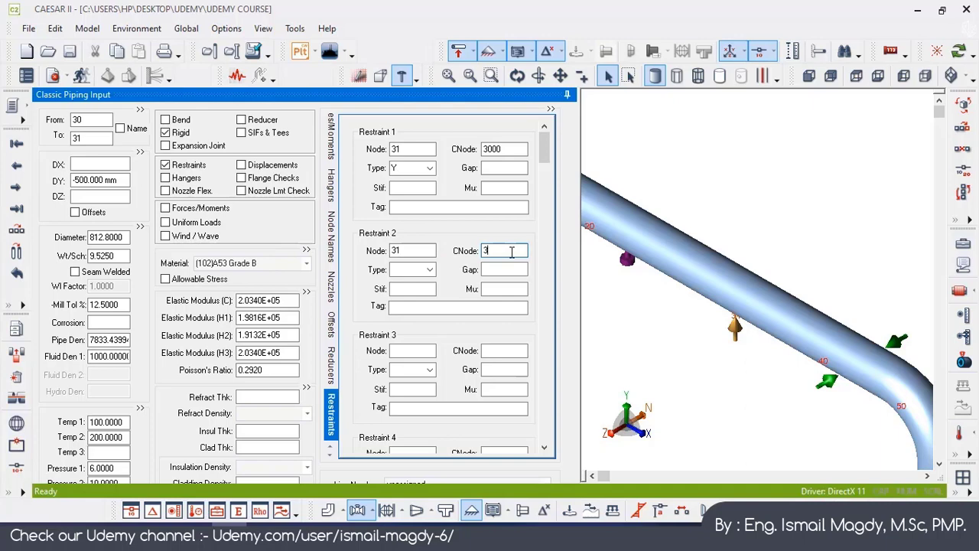
pyautogui.press('Tab')
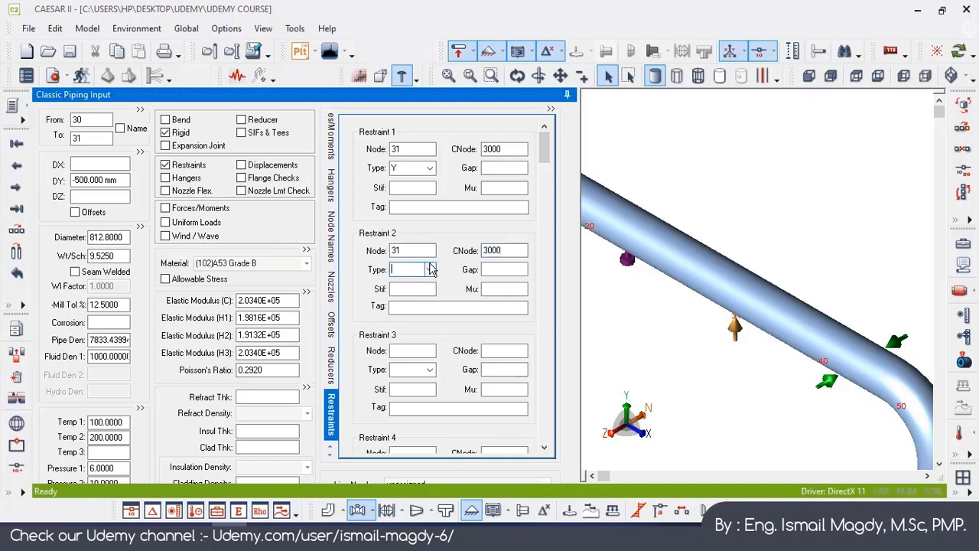
pyautogui.click(430, 269)
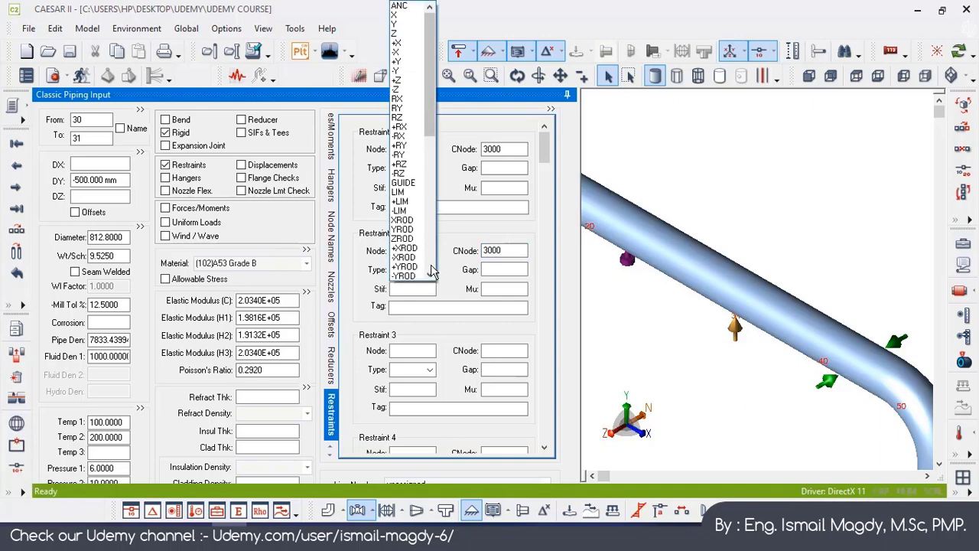
pyautogui.click(410, 34)
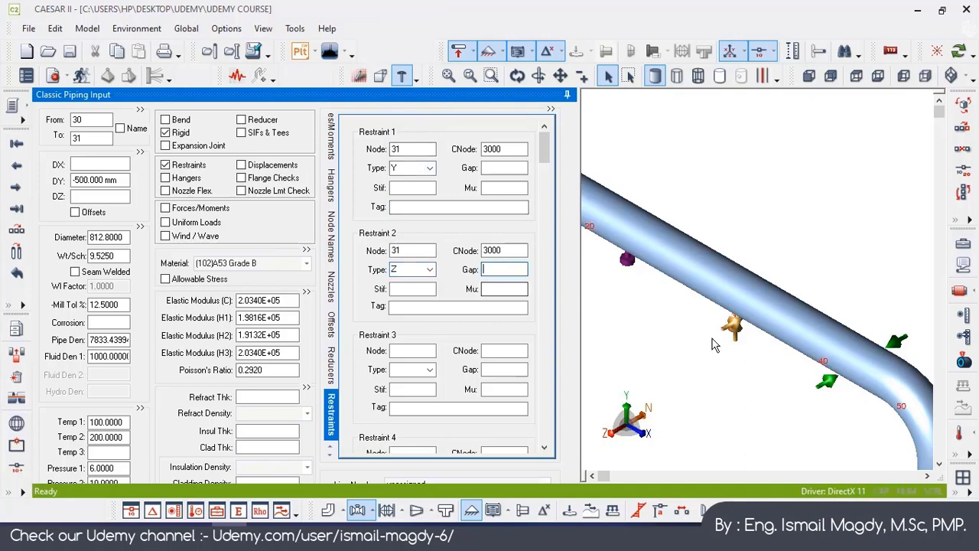
pyautogui.scroll(3, 748, 343)
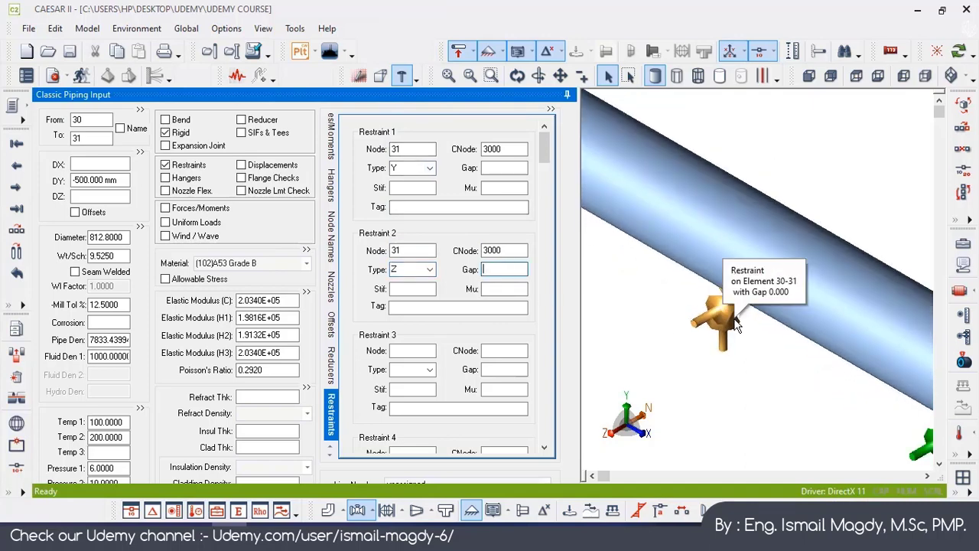
pyautogui.click(762, 75)
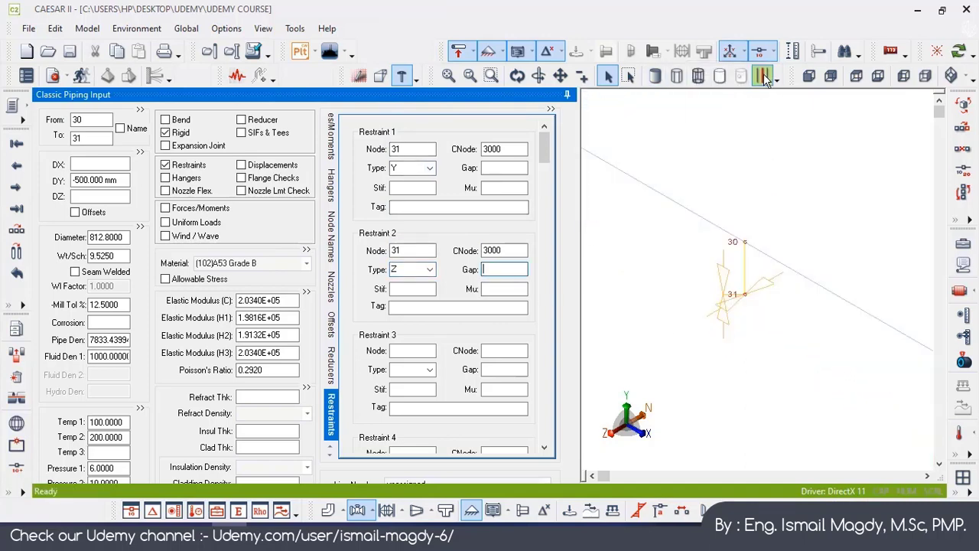
pyautogui.moveTo(727, 306)
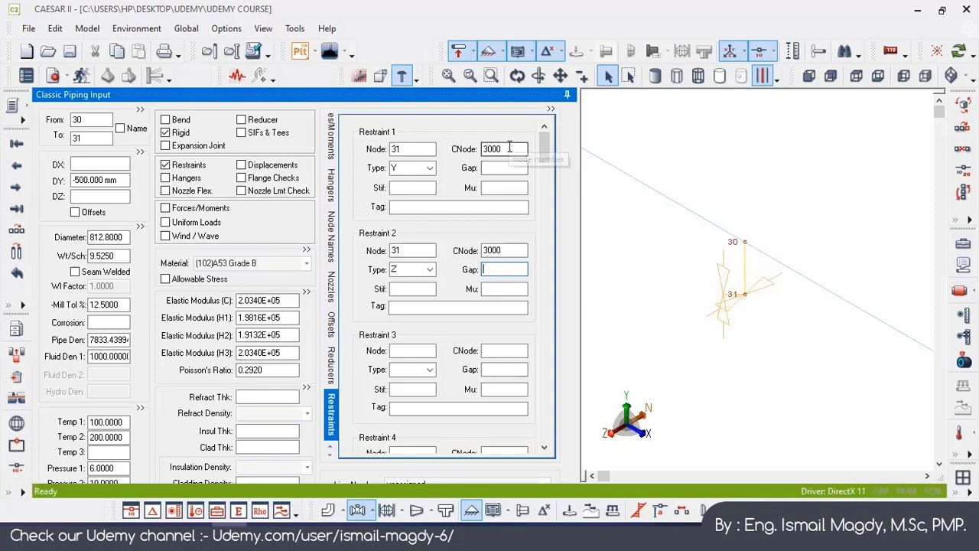
pyautogui.click(655, 76)
pyautogui.scroll(-5, 663, 362)
pyautogui.moveTo(751, 339)
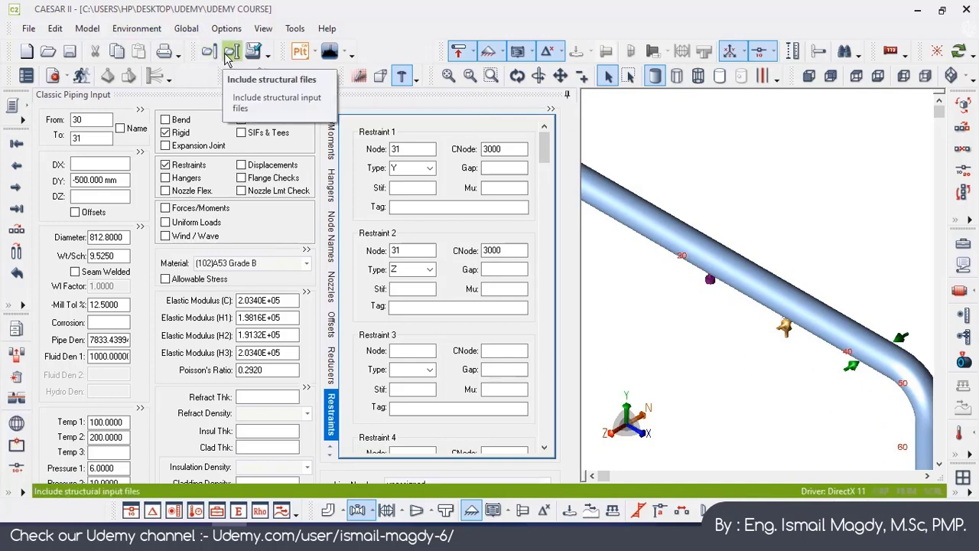
# Include the 'trial' structural file from Desktop\Structural input in the model
pyautogui.click(232, 53)
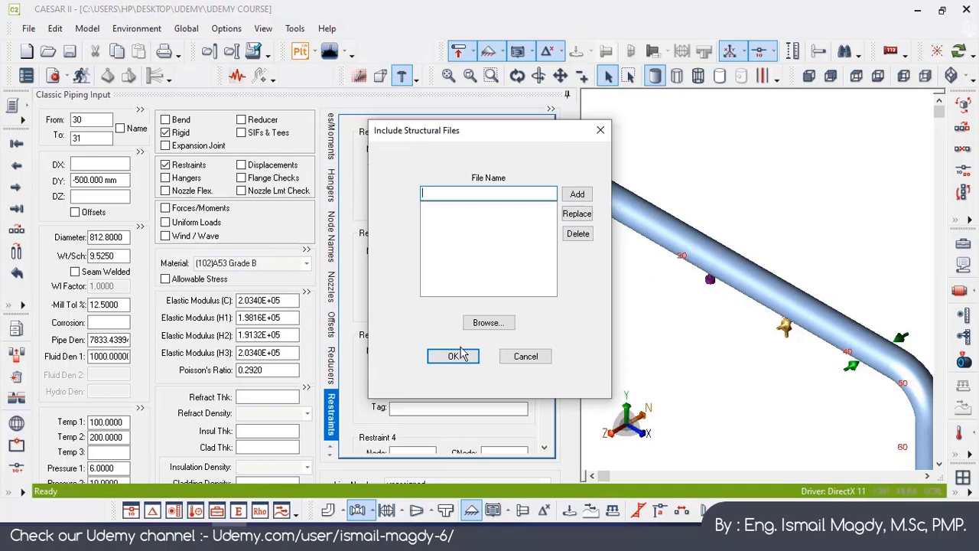
pyautogui.click(496, 323)
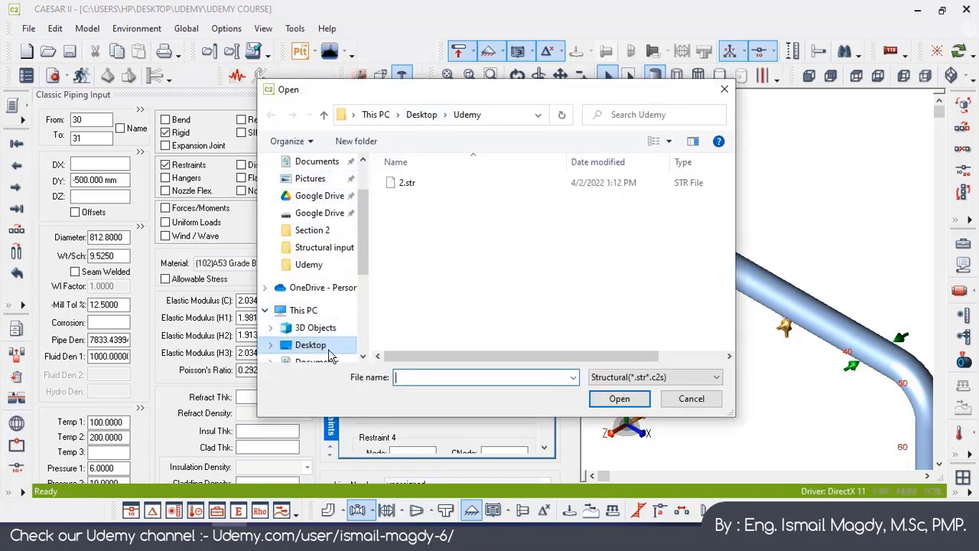
pyautogui.click(315, 349)
pyautogui.doubleClick(505, 191)
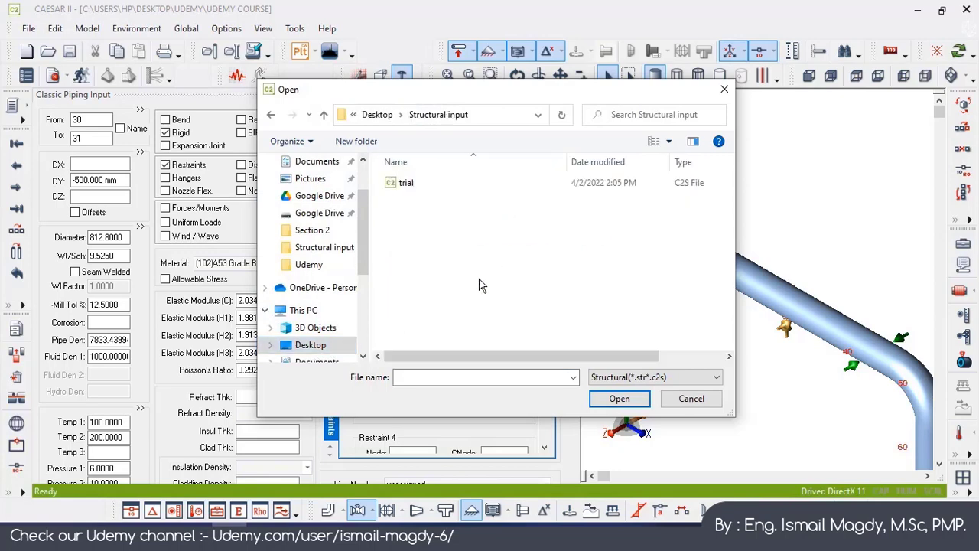
pyautogui.doubleClick(405, 186)
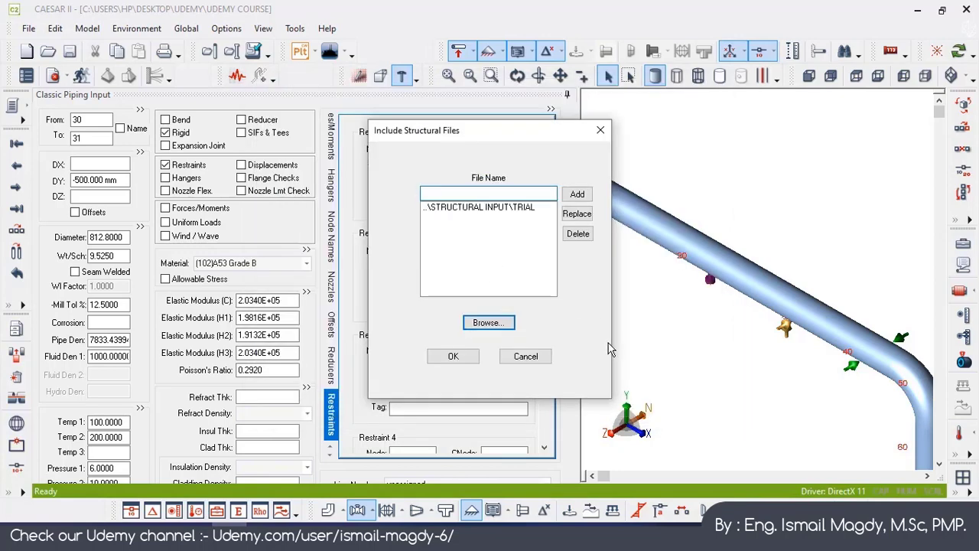
pyautogui.click(449, 358)
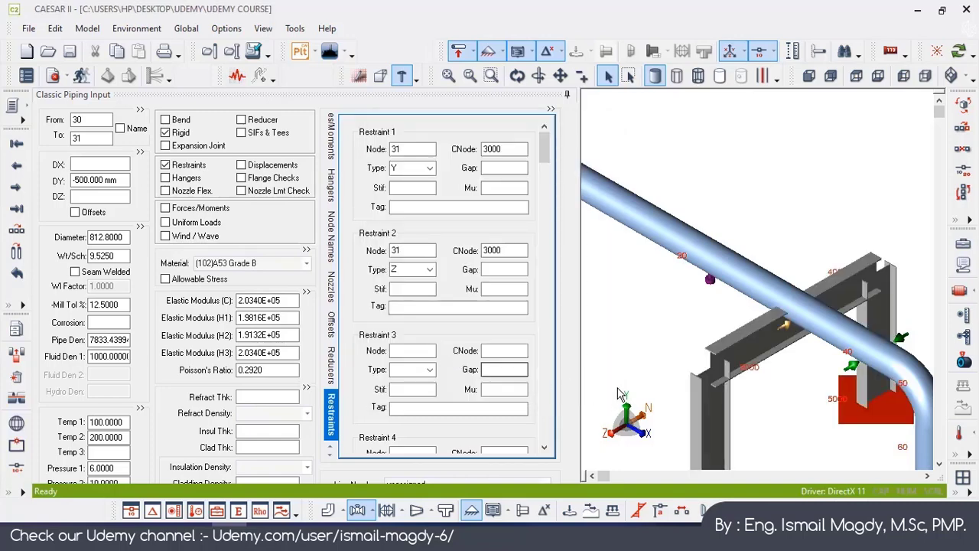
pyautogui.scroll(-2, 762, 401)
pyautogui.moveTo(762, 401); pyautogui.dragTo(718, 434, button='middle')
pyautogui.scroll(3, 803, 314)
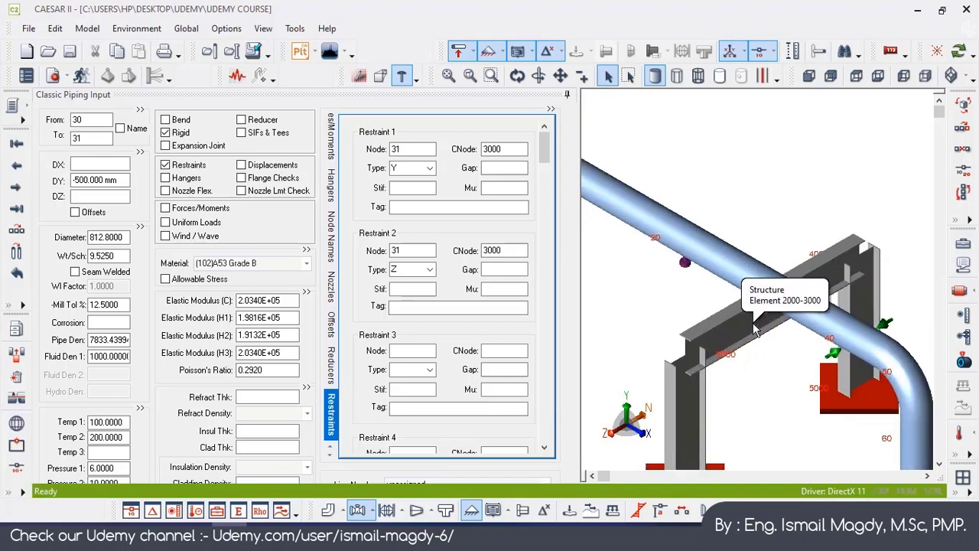
pyautogui.click(762, 76)
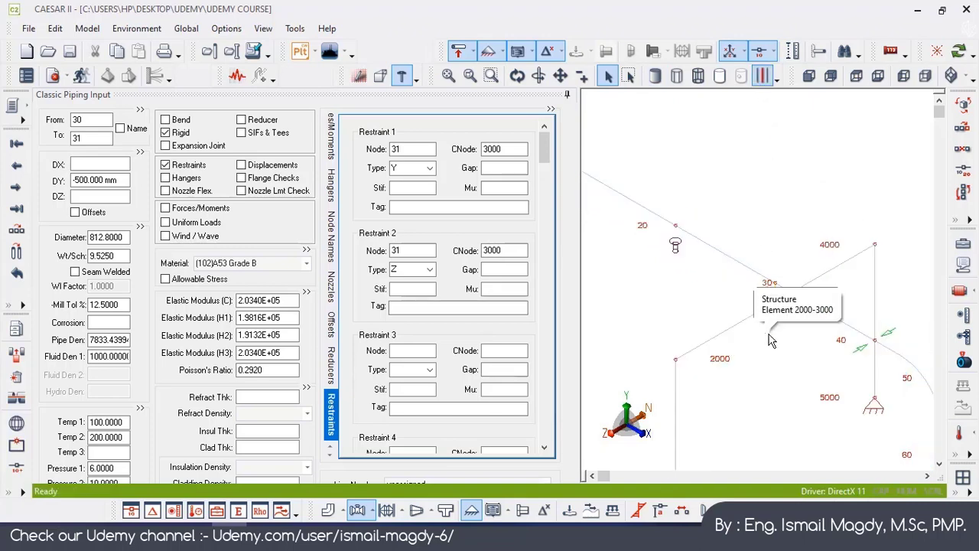
pyautogui.scroll(3, 782, 314)
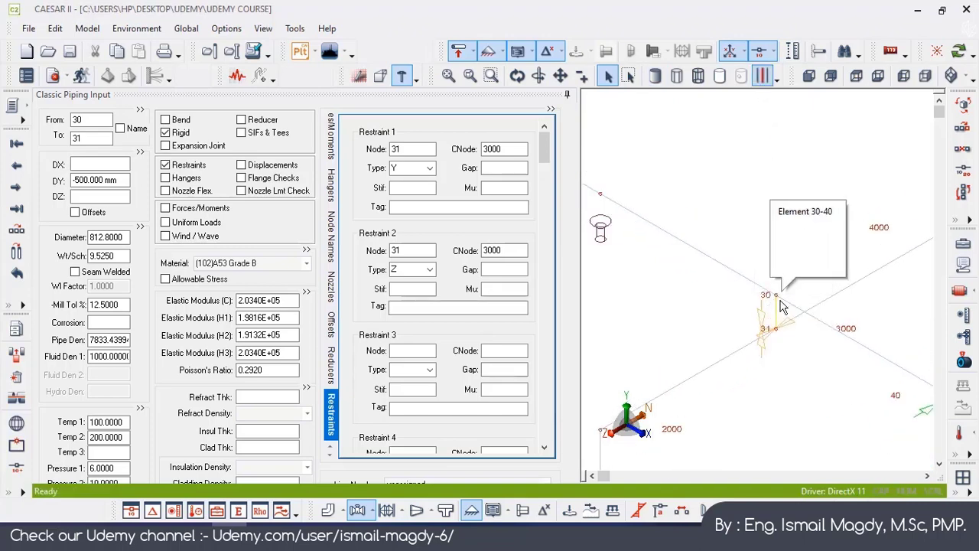
pyautogui.scroll(2, 781, 314)
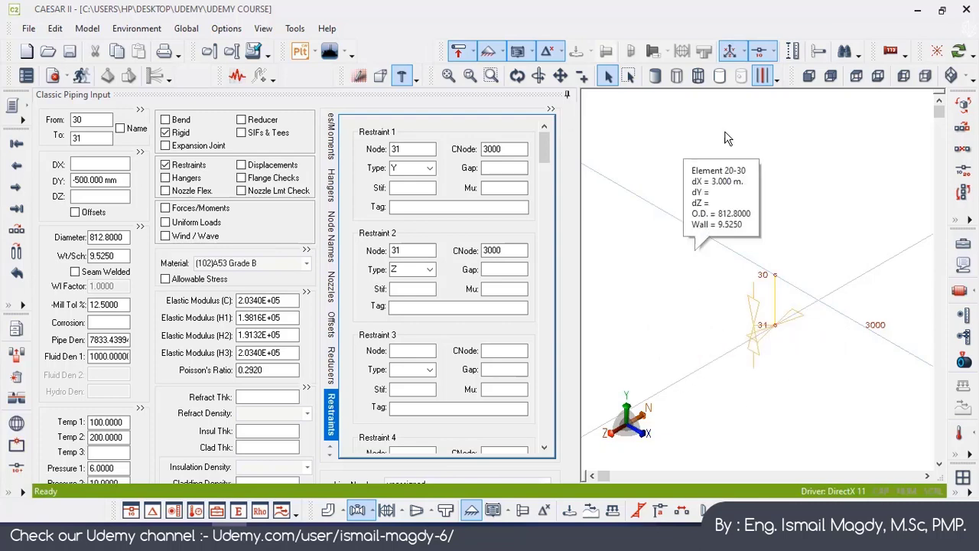
pyautogui.click(655, 76)
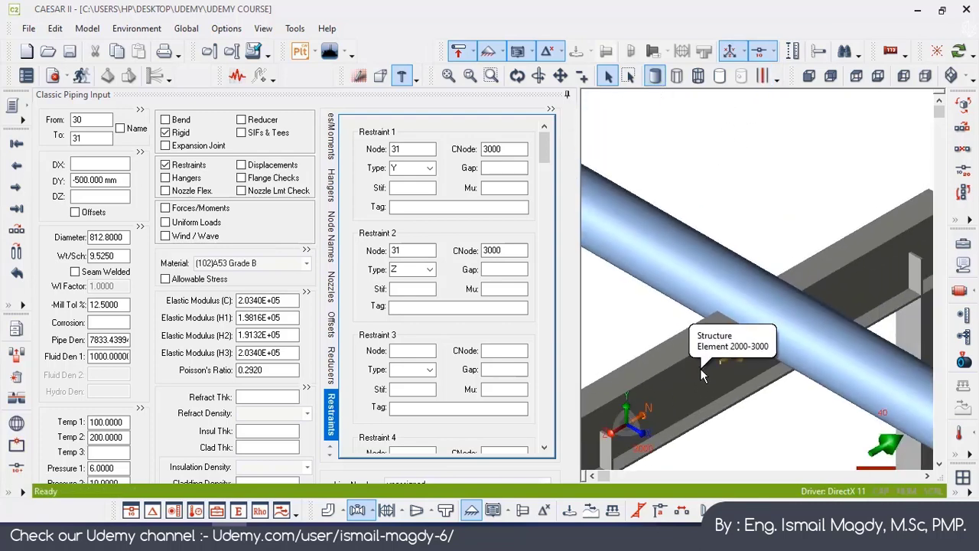